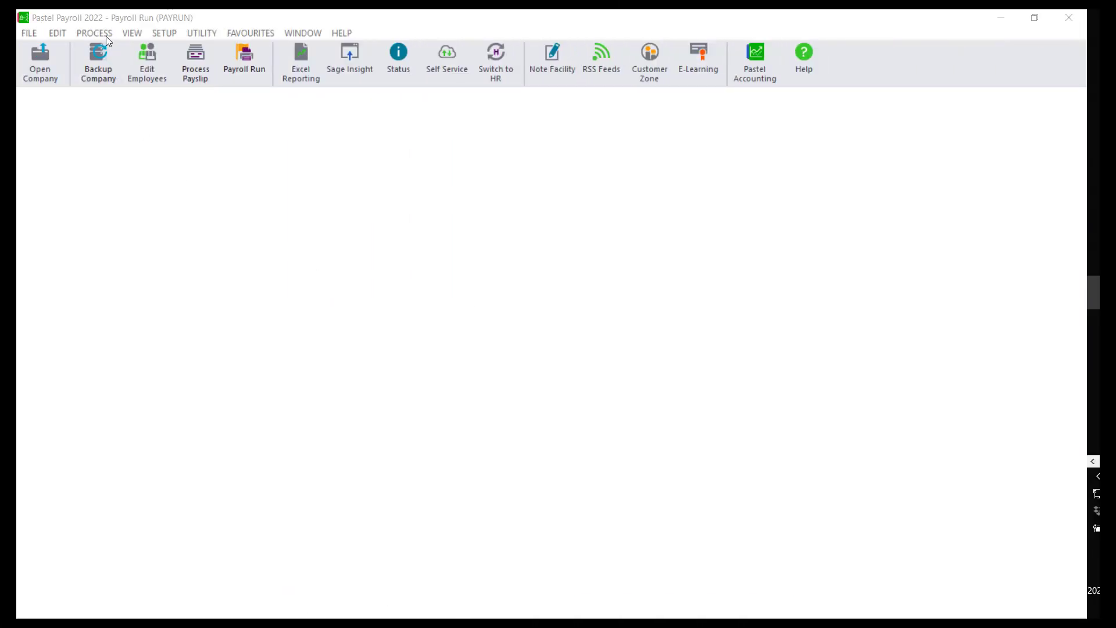
- Start the Payroll Run Assistant and make a company data backup first
left_click(95, 33)
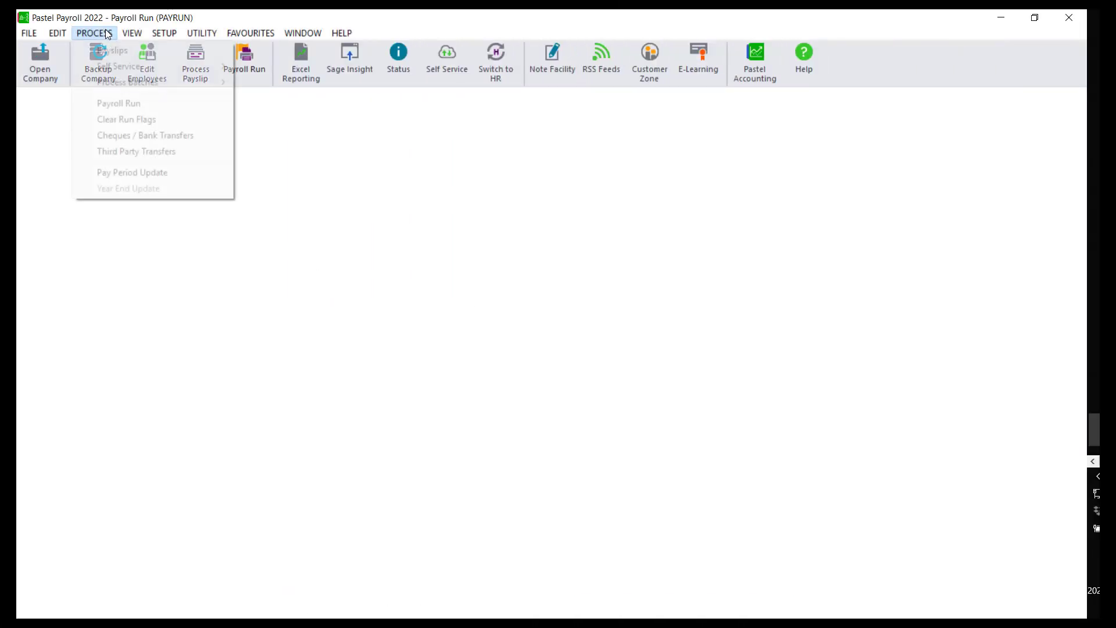
left_click(186, 107)
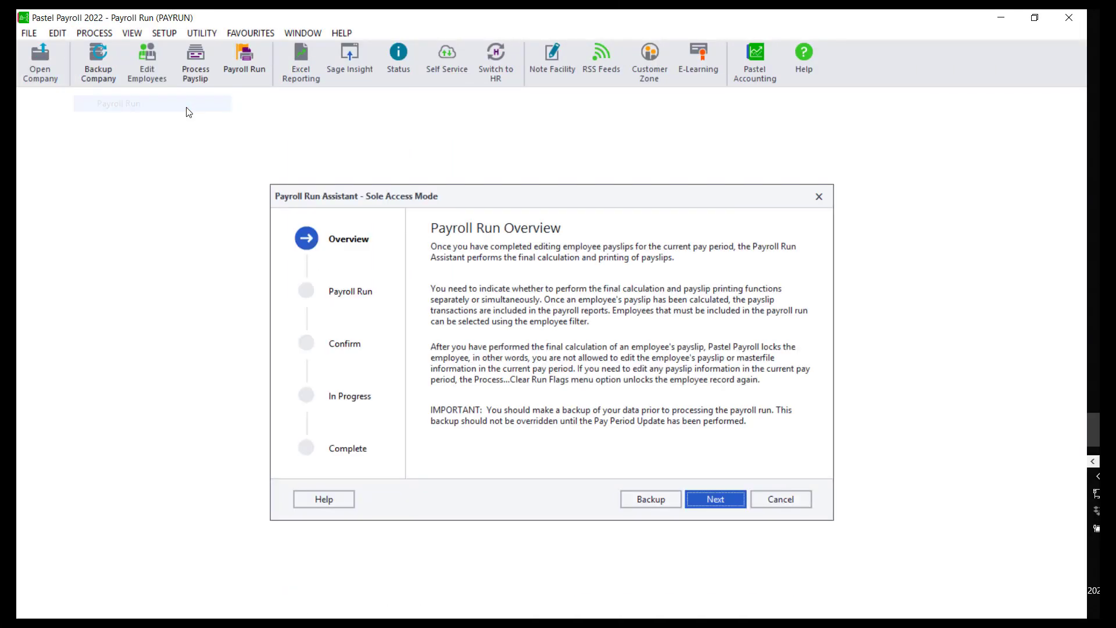
left_click(648, 503)
left_click(795, 287)
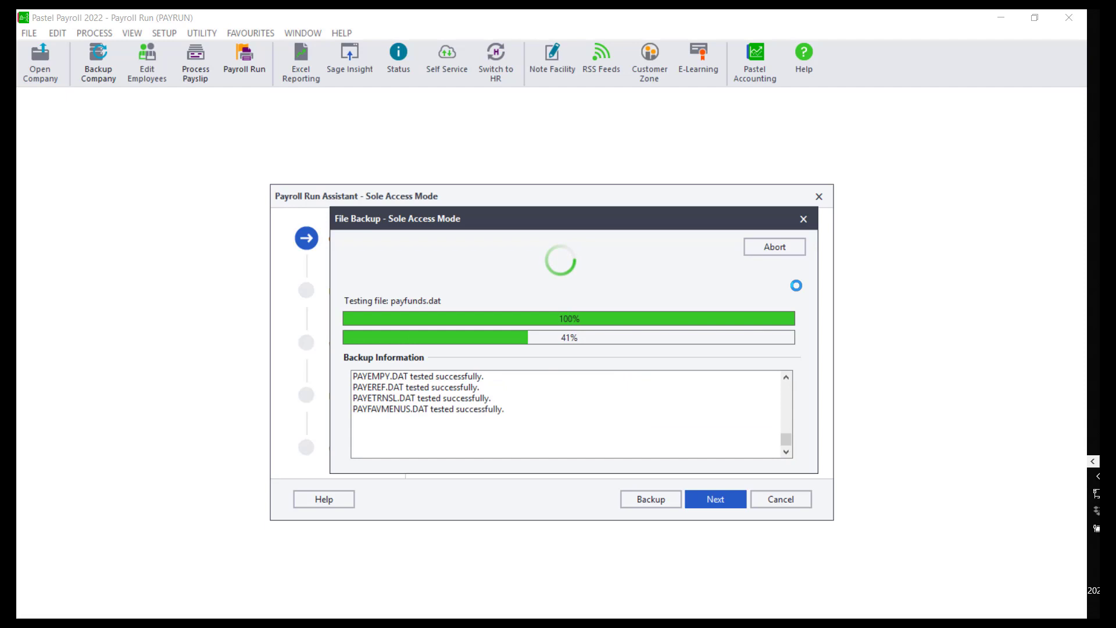
left_click(781, 249)
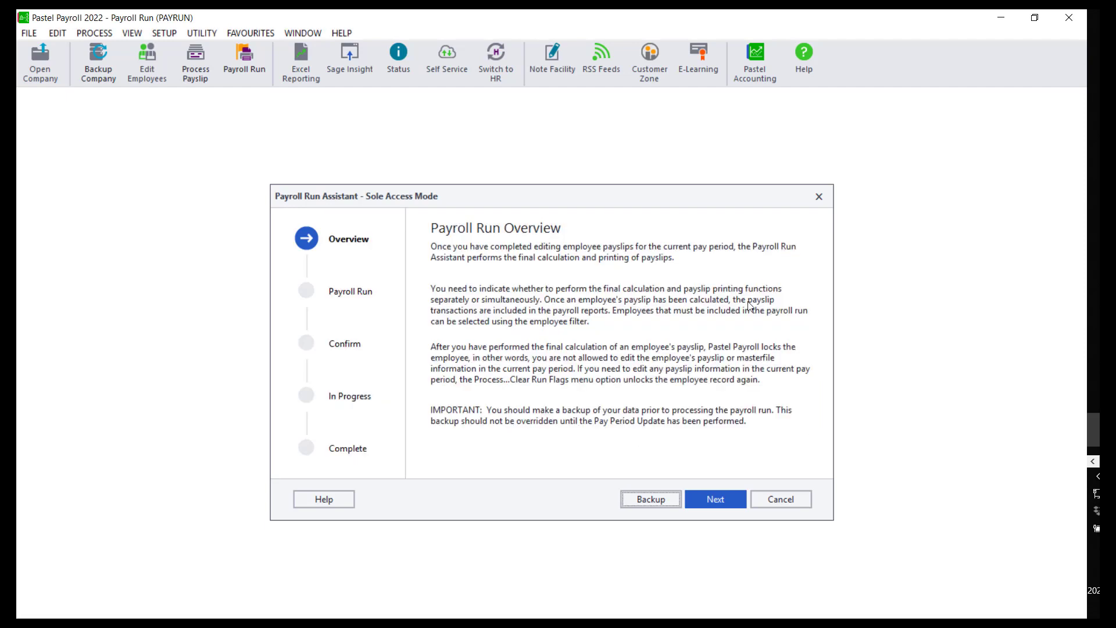
- Run the final calculation for both employees without printing payslips, then finish
left_click(711, 498)
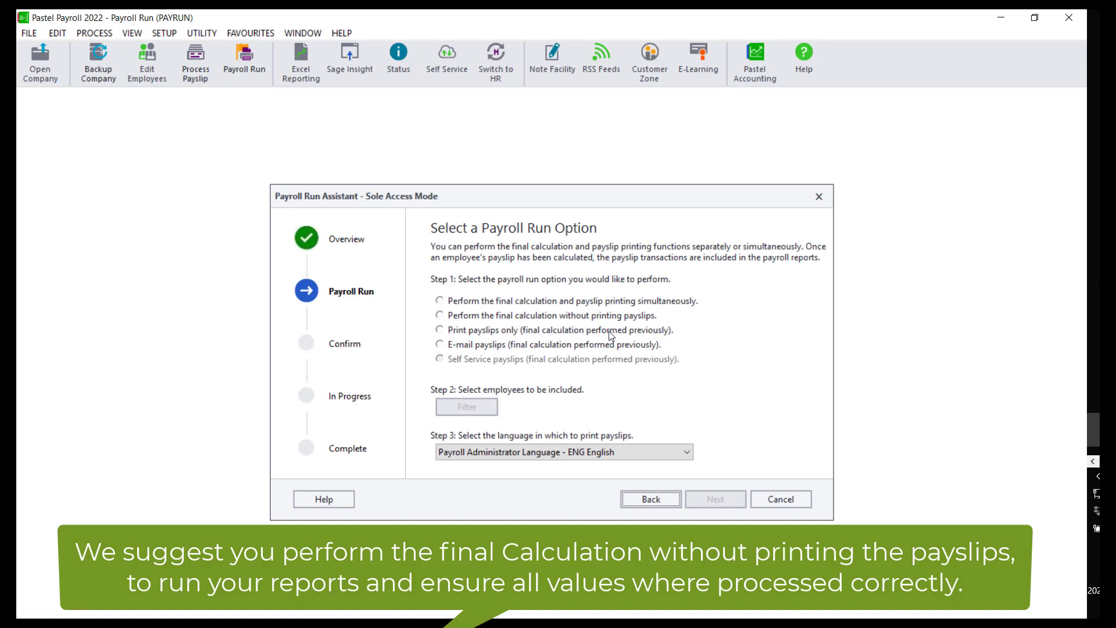
left_click(558, 316)
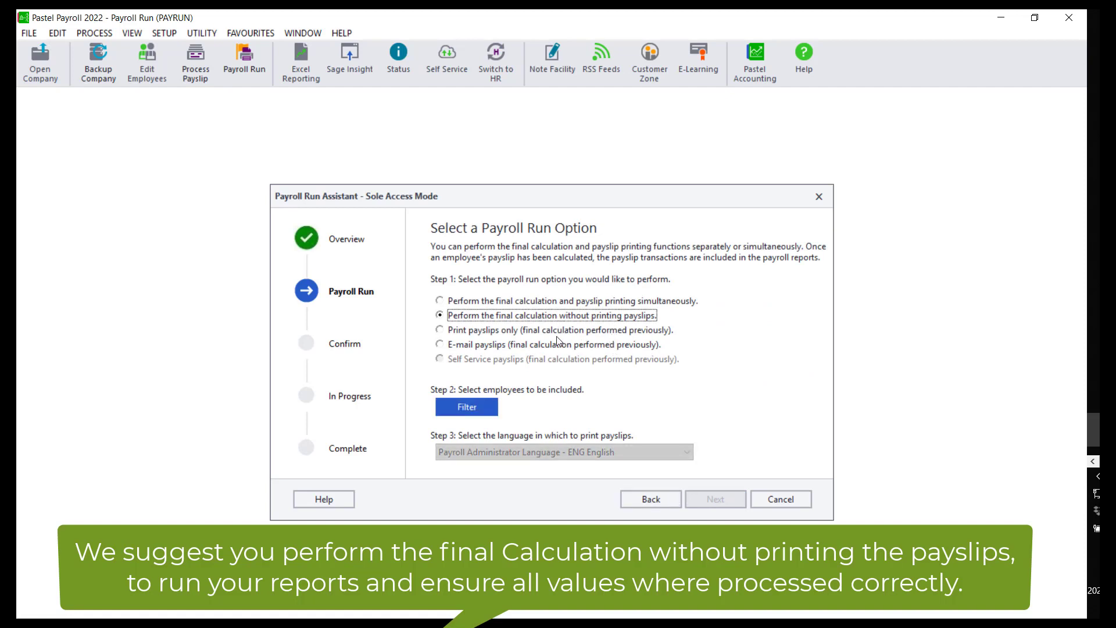
left_click(470, 408)
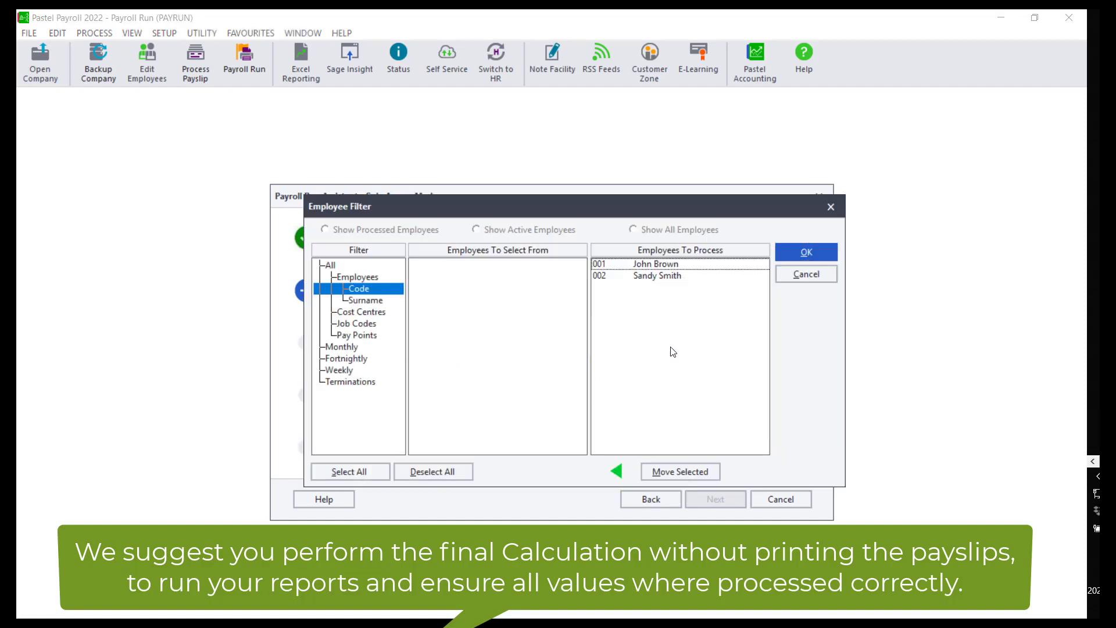
left_click(806, 252)
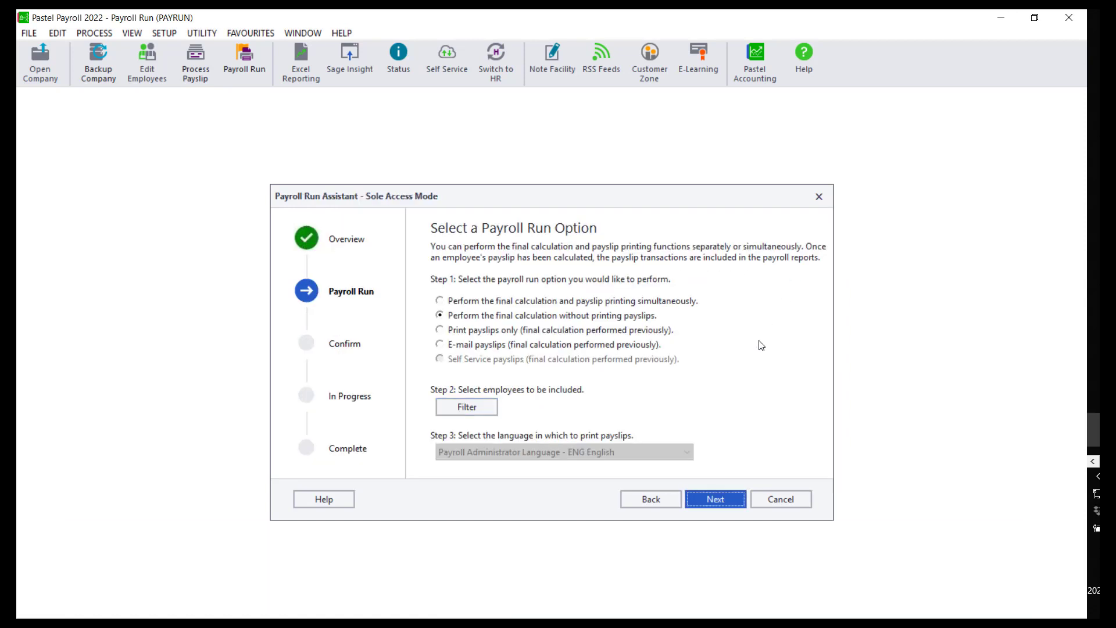
left_click(715, 498)
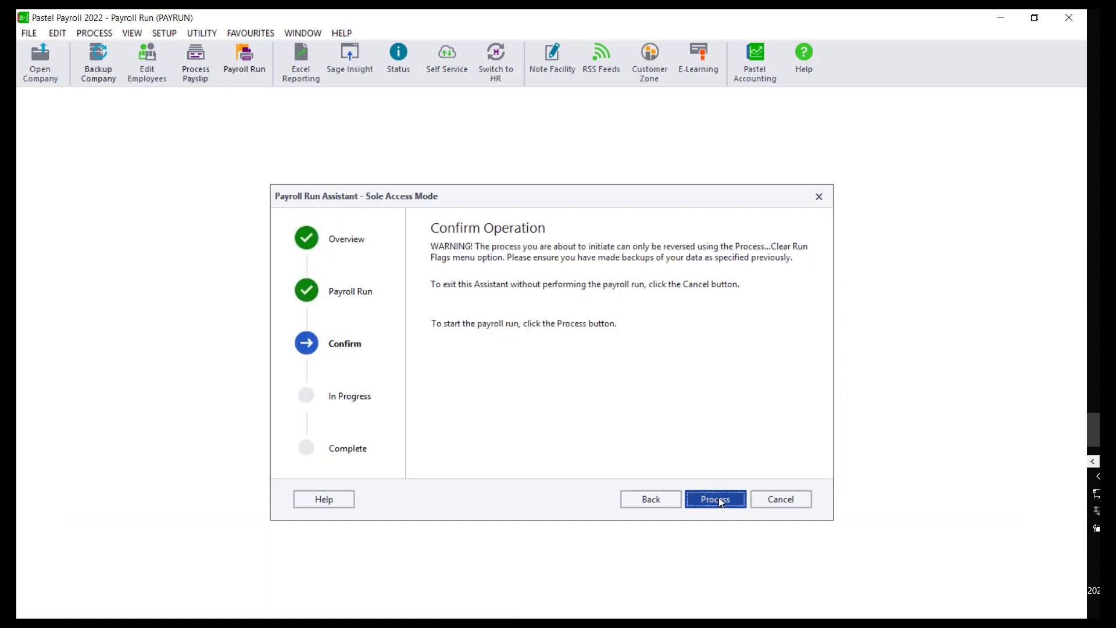
left_click(714, 499)
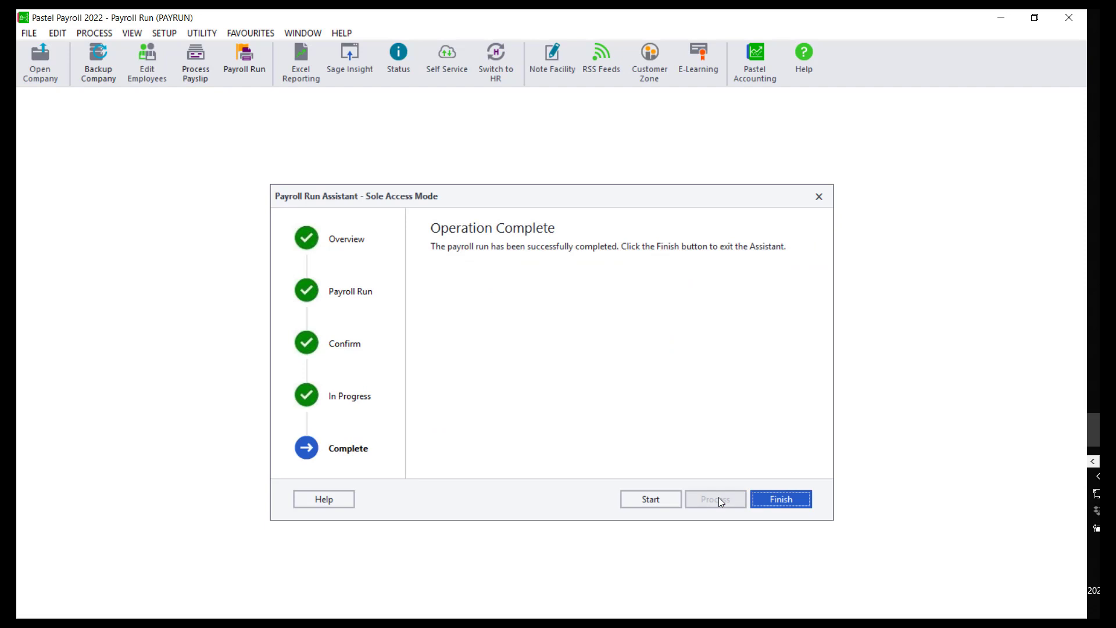
left_click(781, 499)
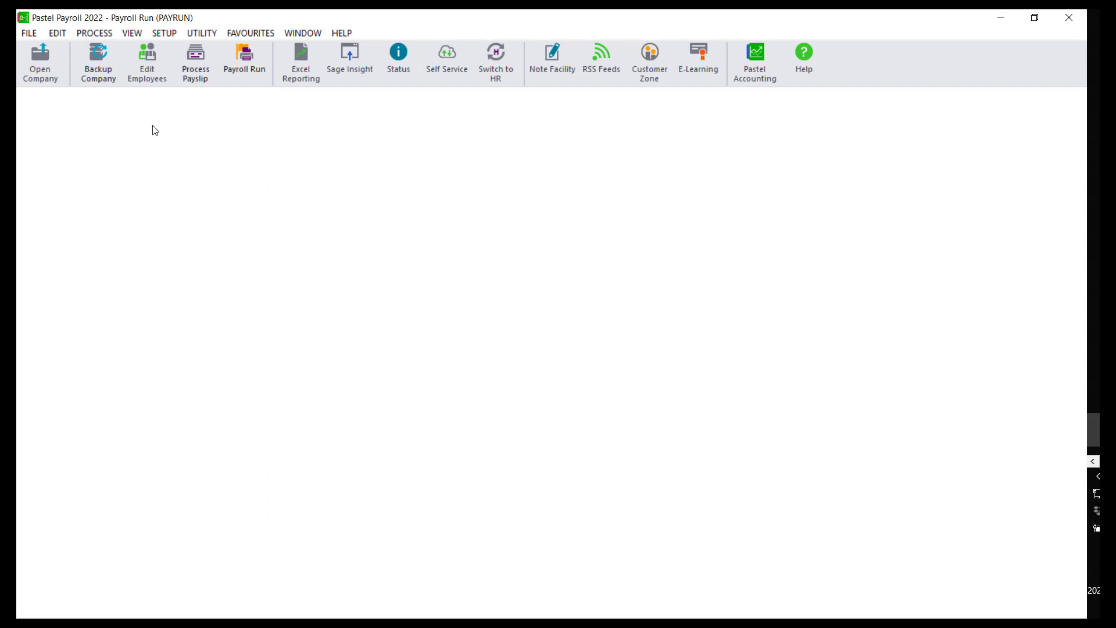
- Run a second payroll run with 'Print payslips only' for the filtered employees
left_click(108, 35)
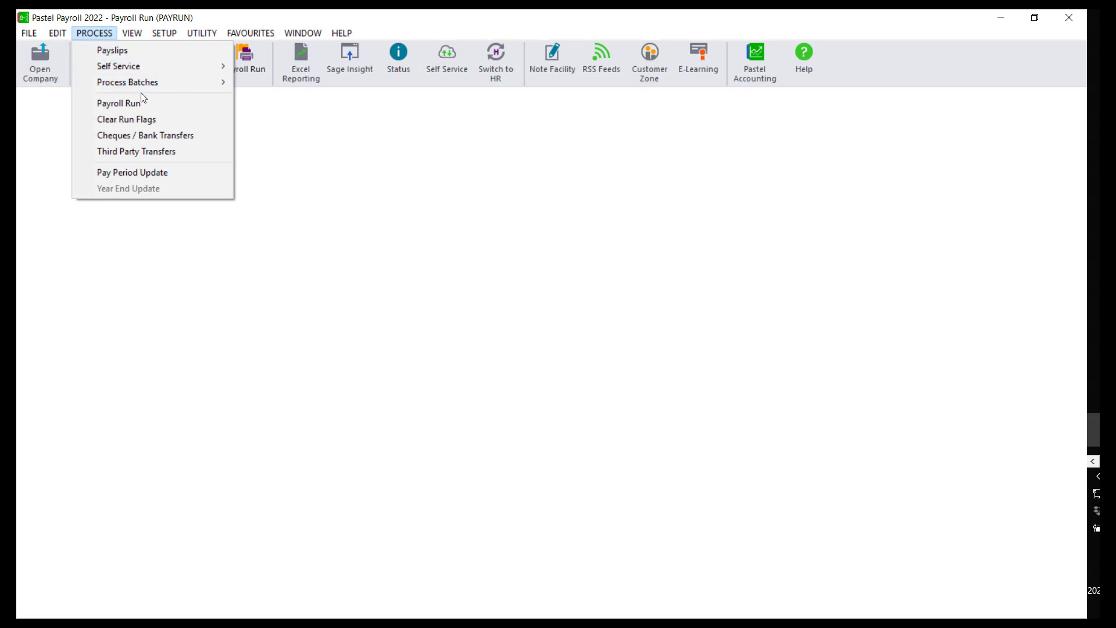
left_click(189, 104)
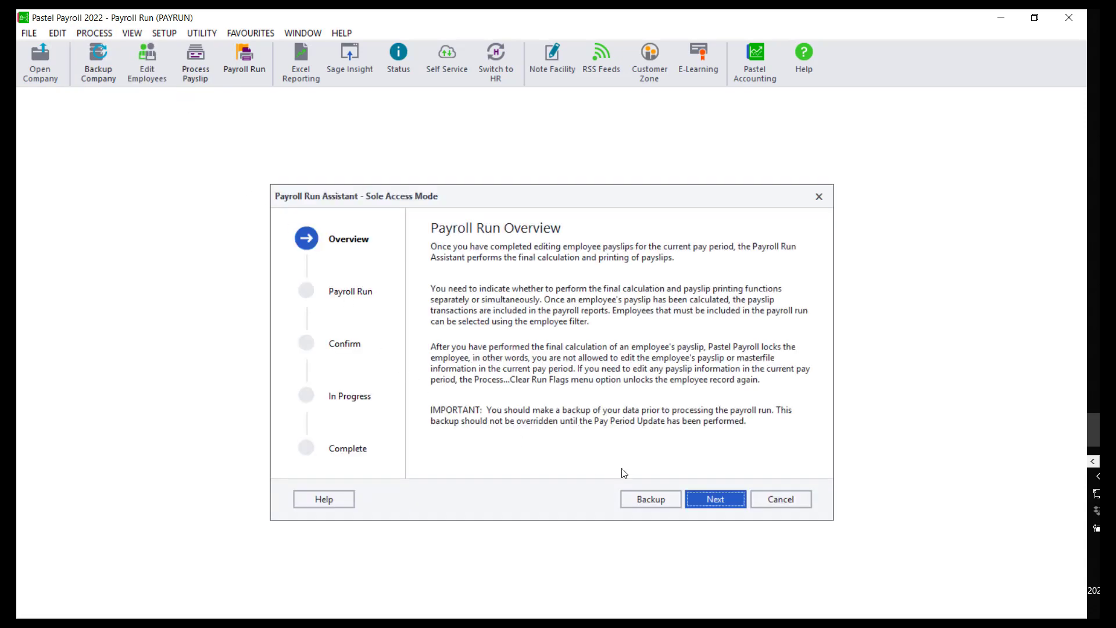
left_click(705, 496)
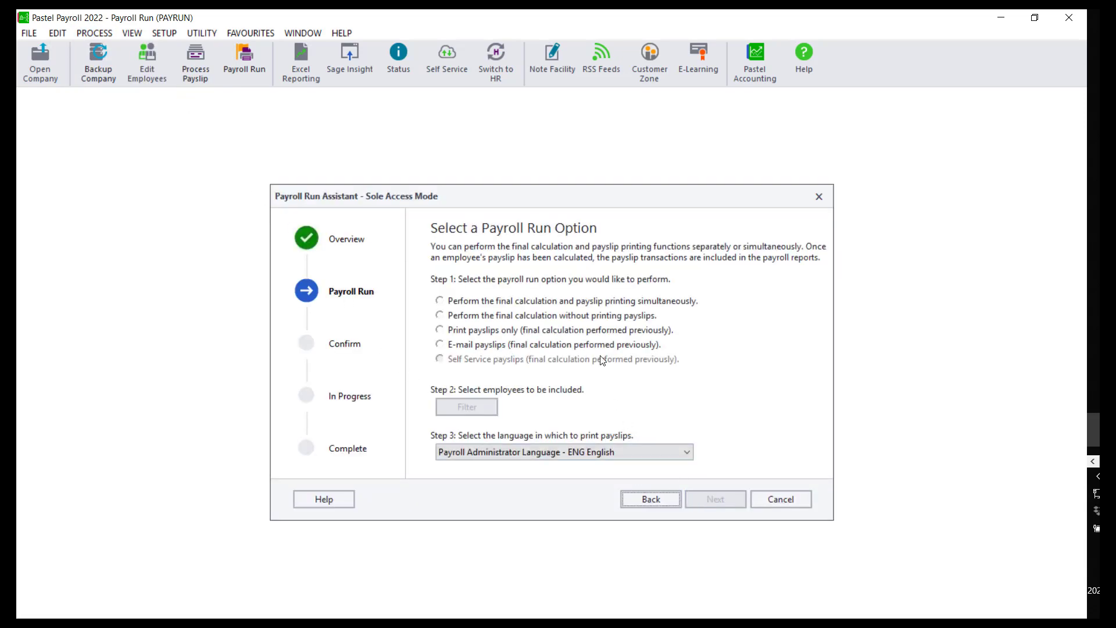
left_click(548, 332)
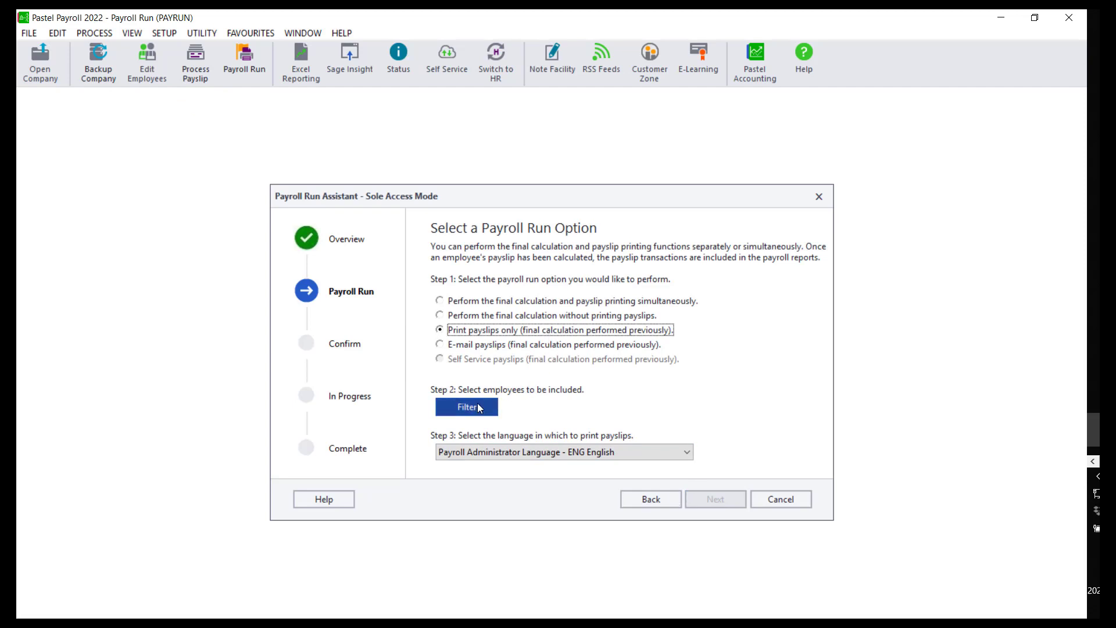
left_click(475, 406)
left_click(806, 253)
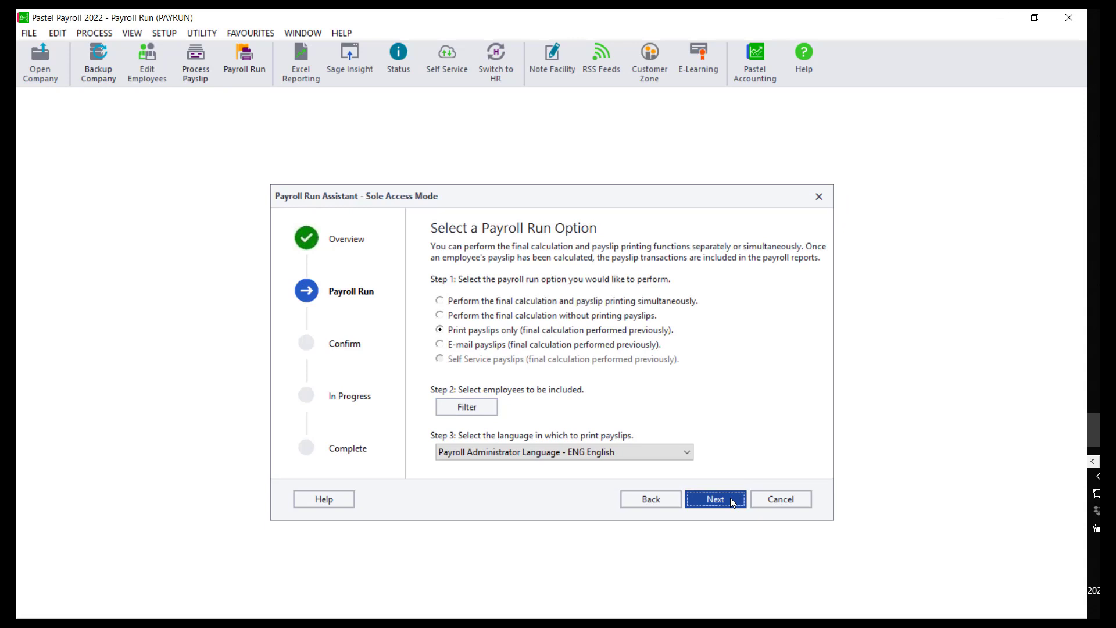
left_click(731, 499)
left_click(731, 501)
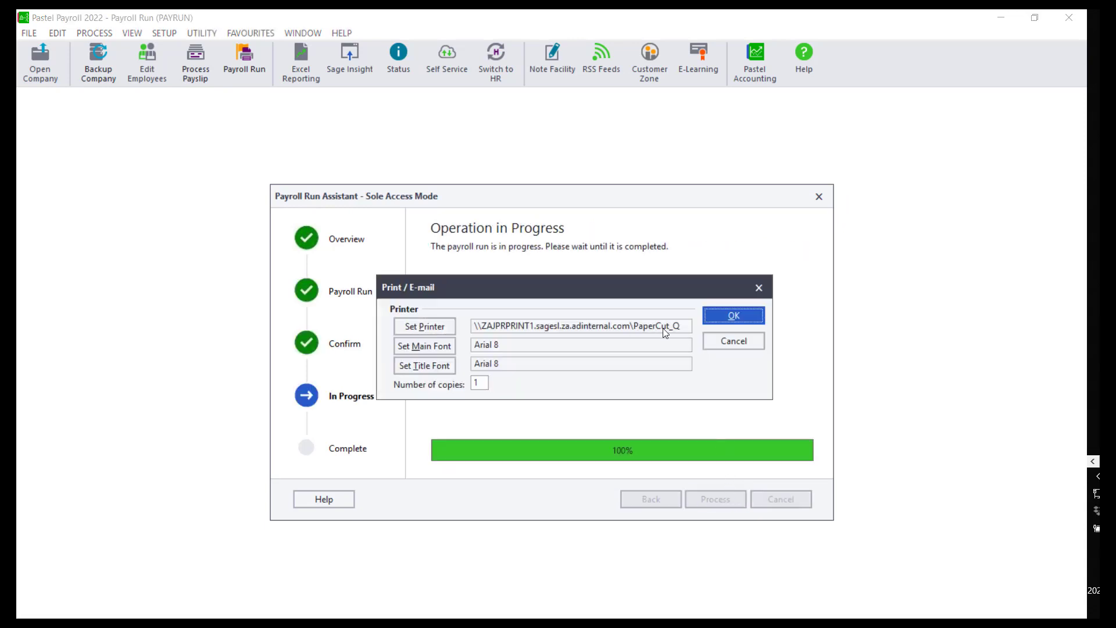
- Accept the Print / E-mail settings to print payslips, then finish the assistant
left_click(733, 317)
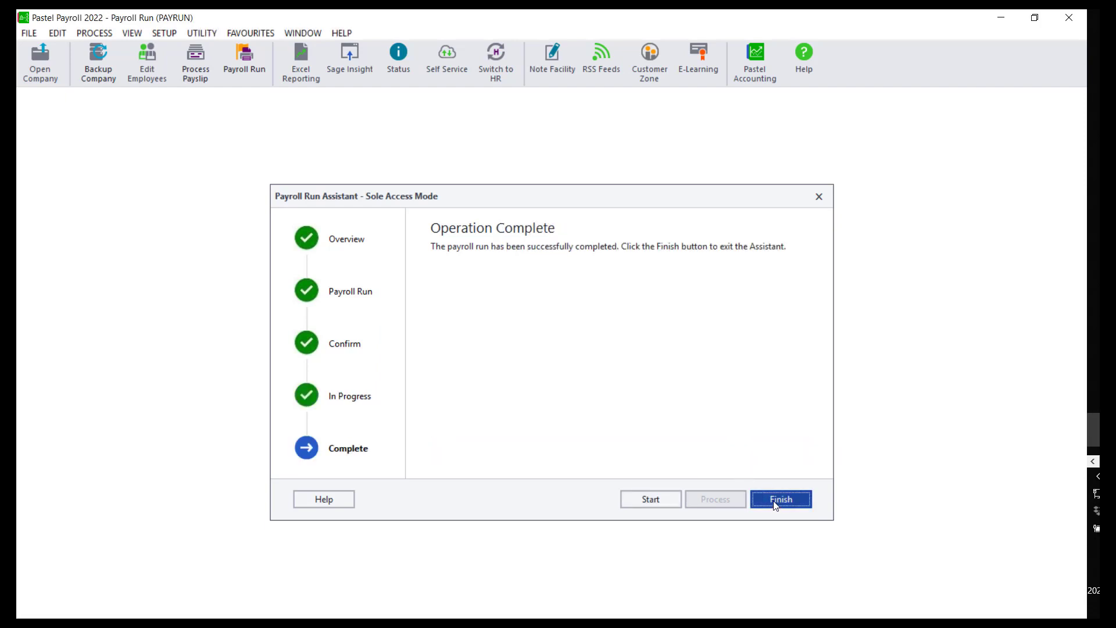
left_click(776, 502)
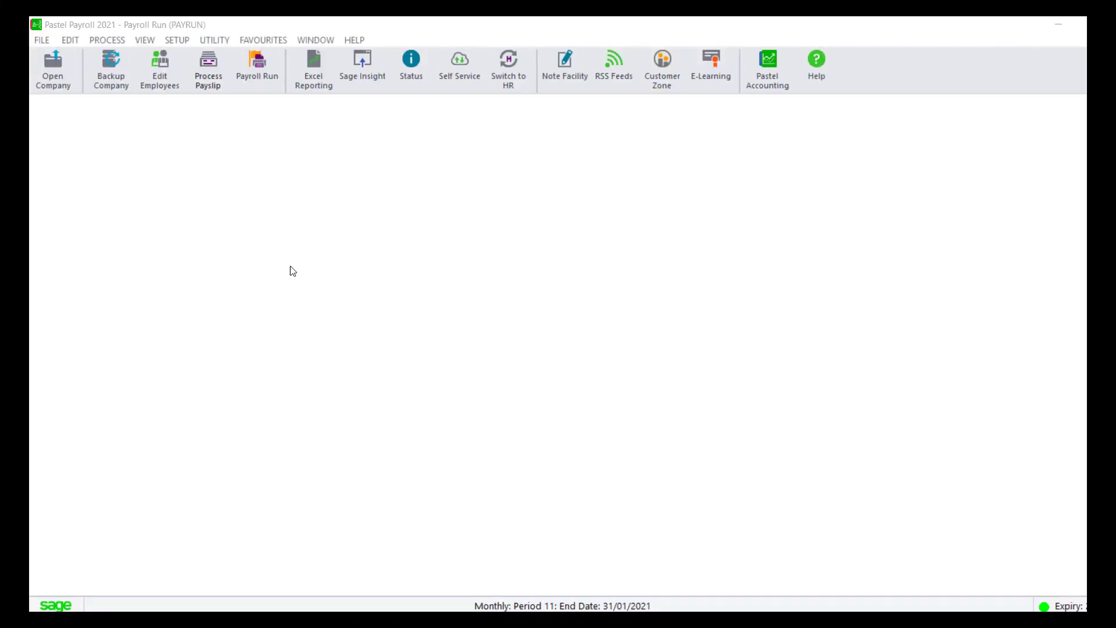
left_click(122, 39)
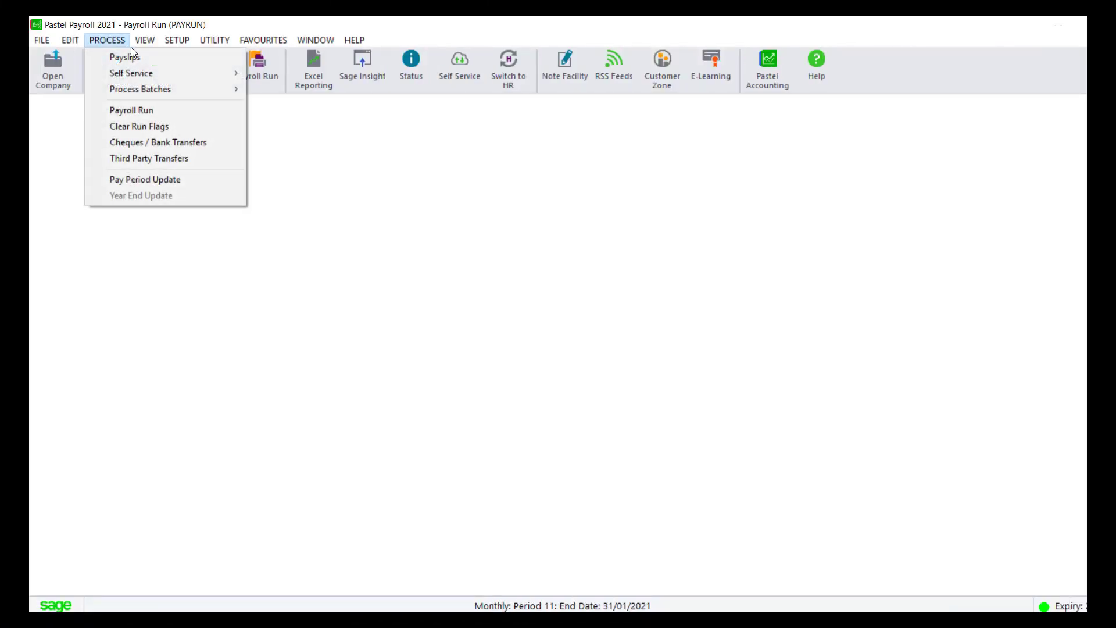
left_click(204, 55)
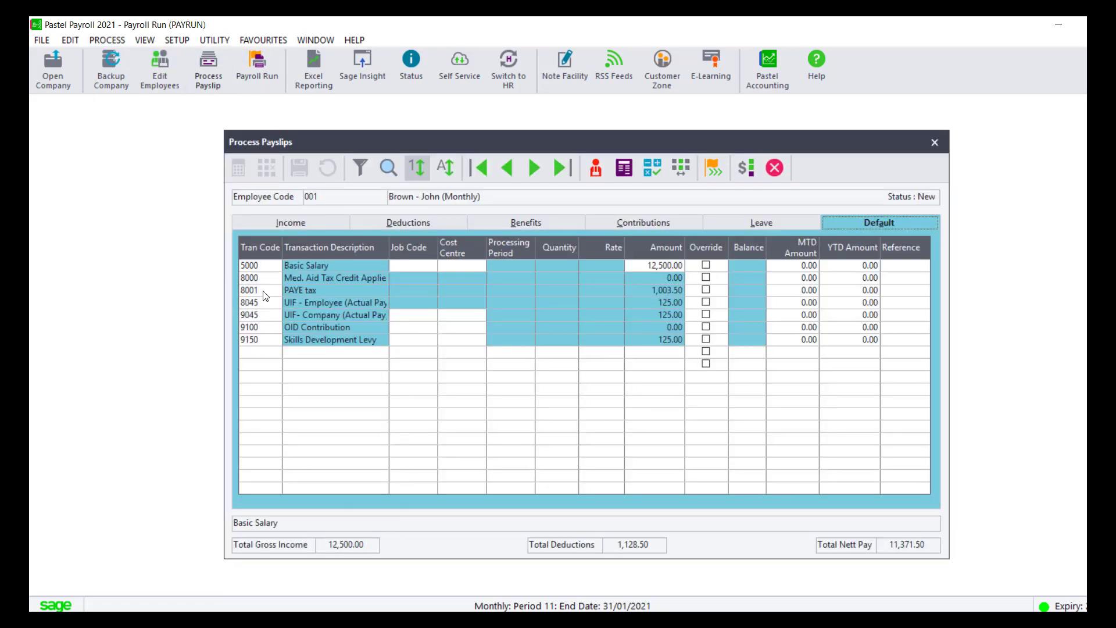
left_click(309, 224)
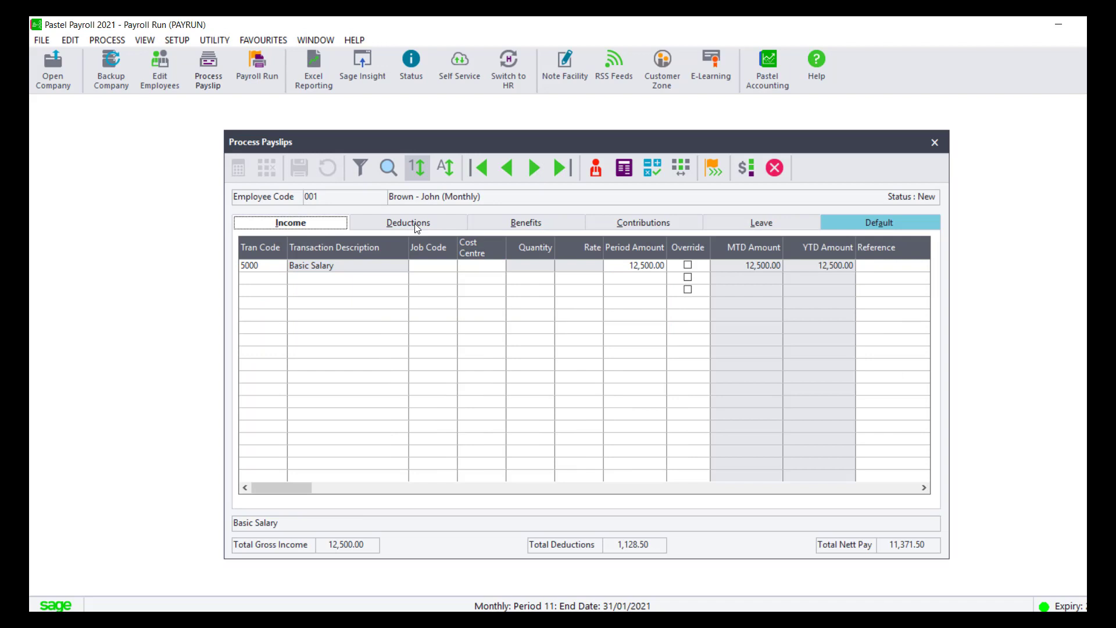
left_click(408, 224)
left_click(526, 238)
left_click(645, 238)
left_click(759, 240)
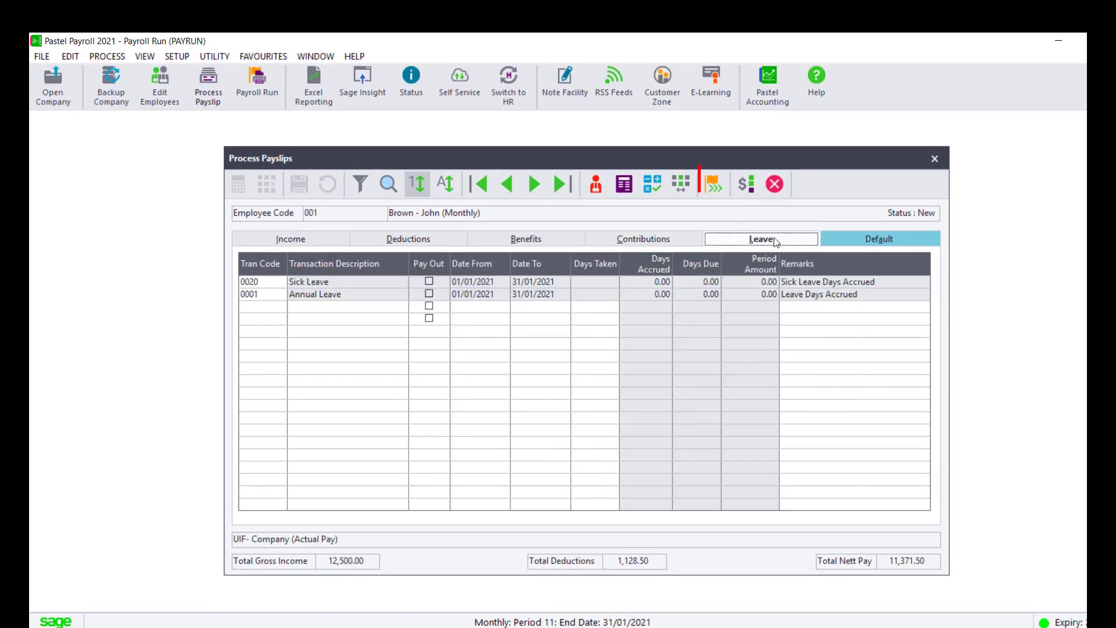
left_click(858, 241)
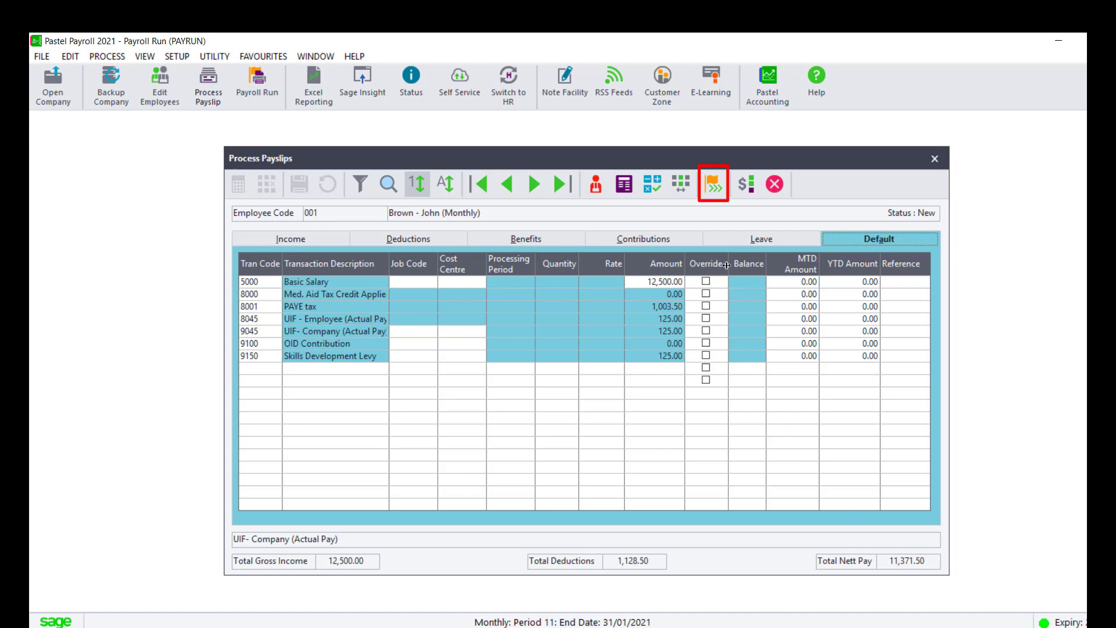
left_click(716, 192)
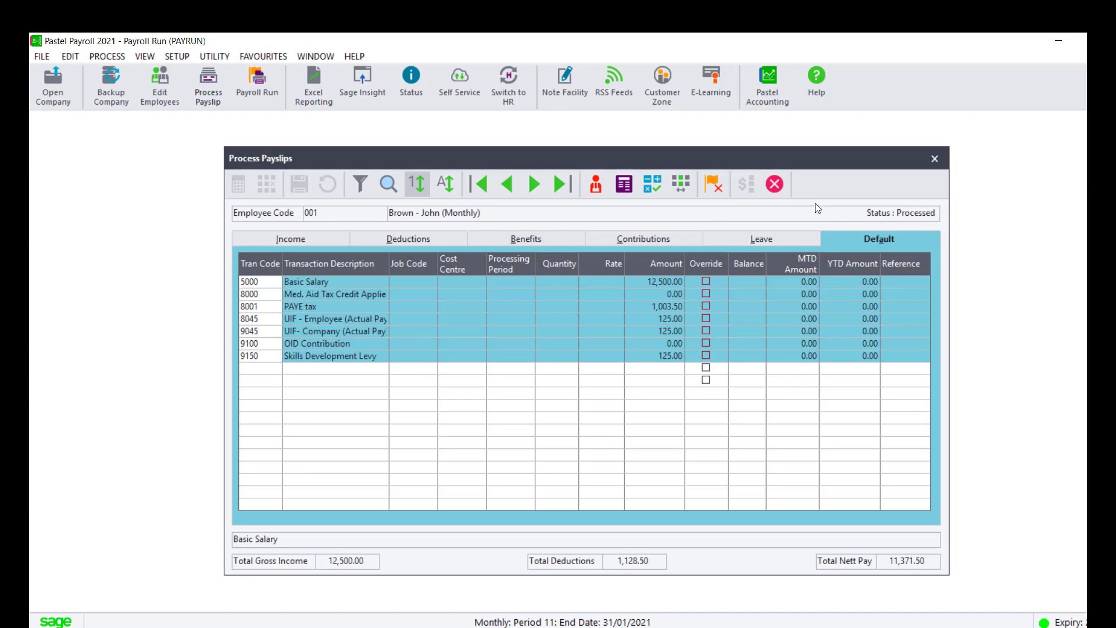
left_click(773, 184)
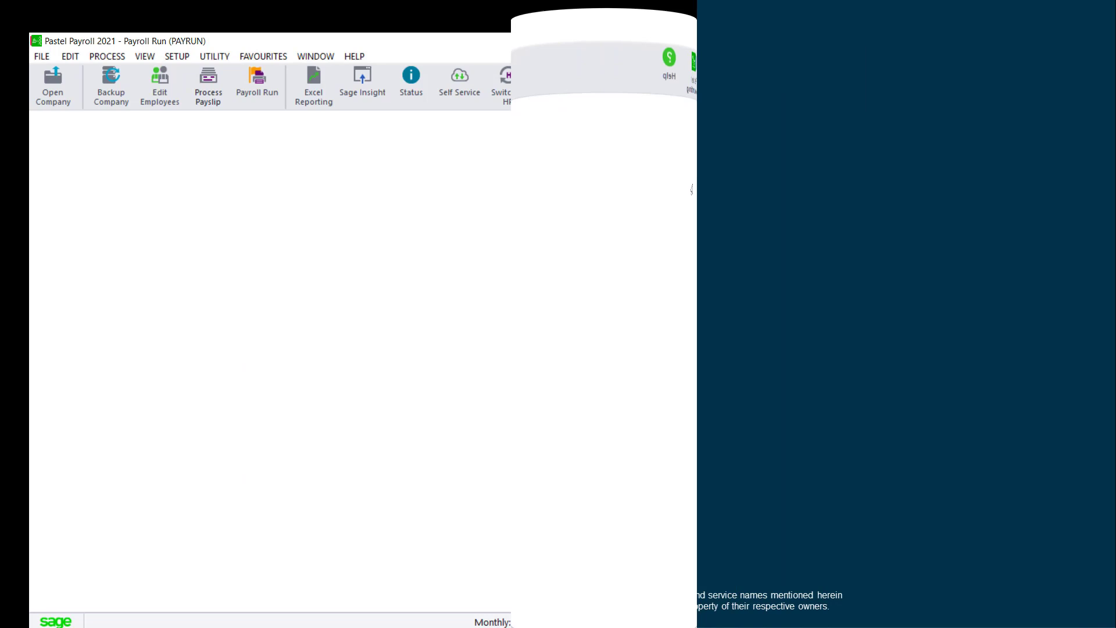